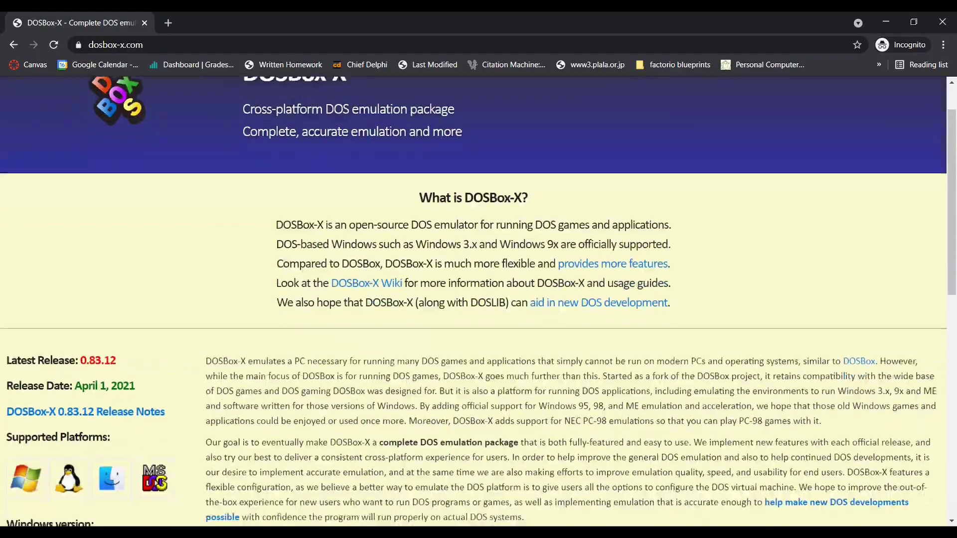
# Step: Download the DOSBox-X Windows installer from dosbox-x.com
pyautogui.scroll(-6, 479, 302)
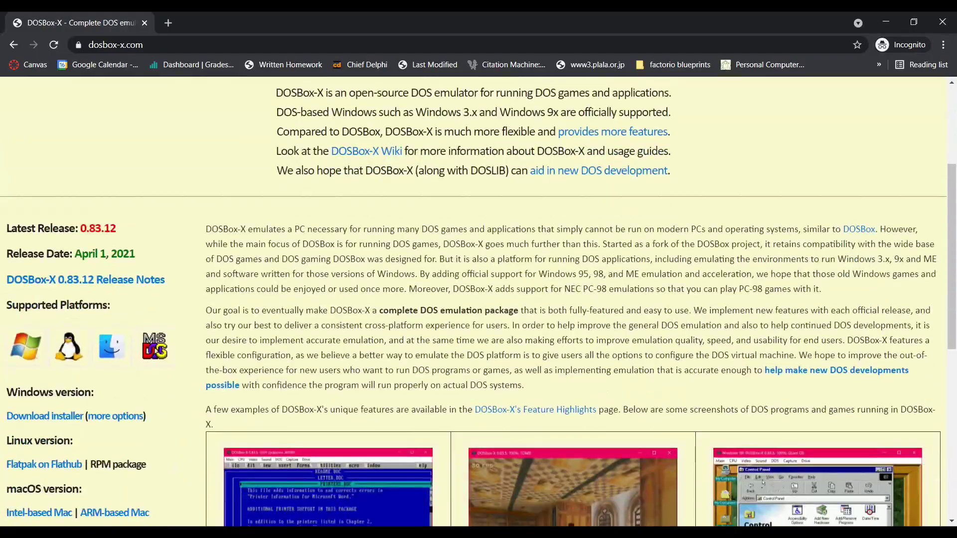
pyautogui.click(44, 291)
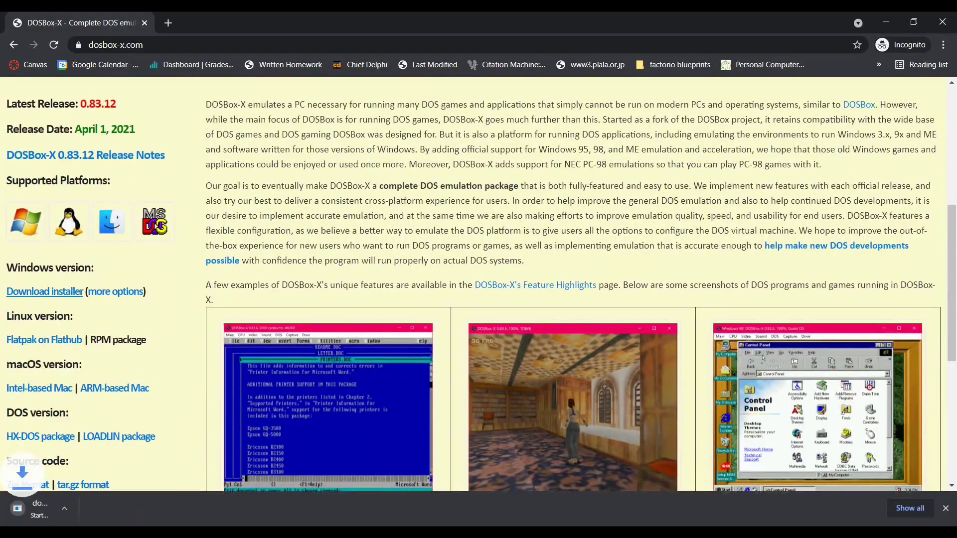
pyautogui.scroll(4, 478, 299)
pyautogui.scroll(3, 479, 284)
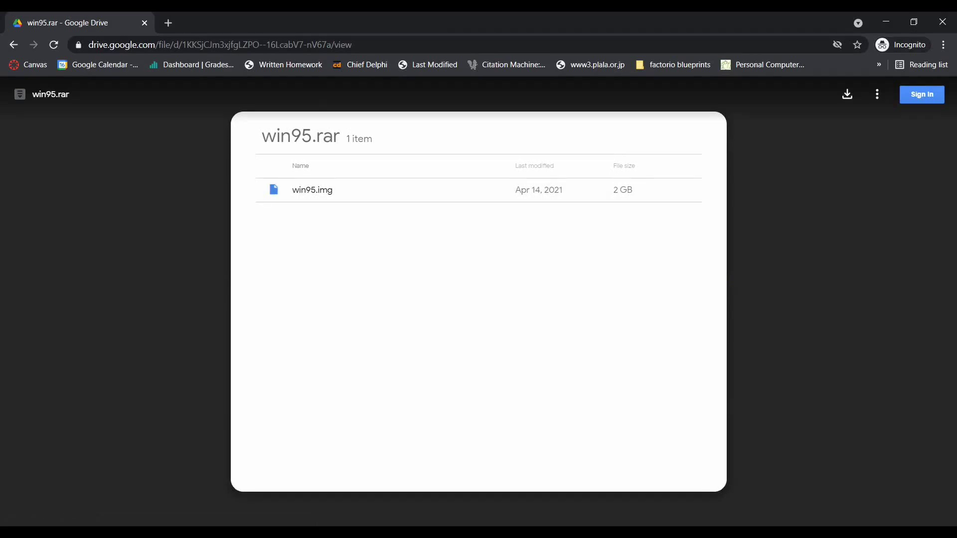
# Step: Download win95.rar from Google Drive despite the virus-scan warning, then advance DOSBox-X setup two pages
pyautogui.click(848, 94)
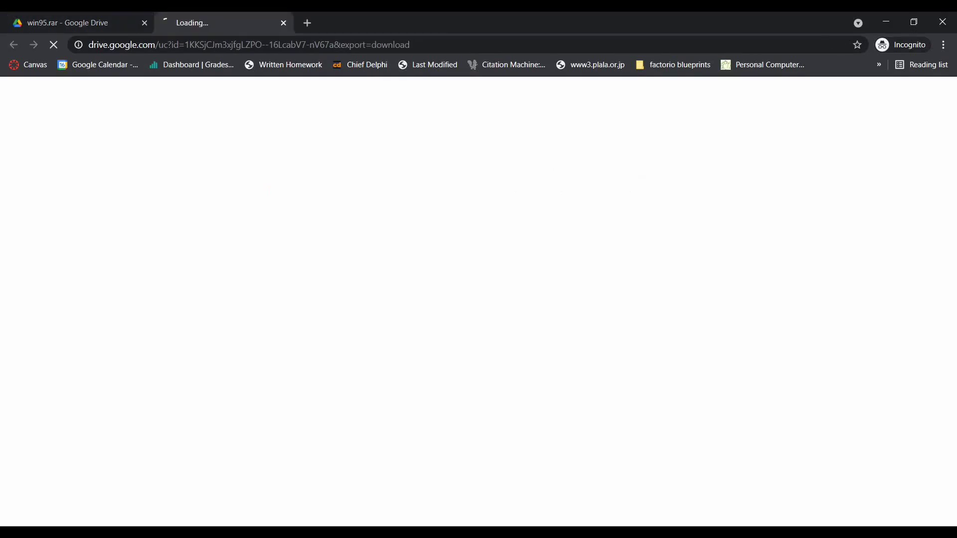
pyautogui.click(375, 199)
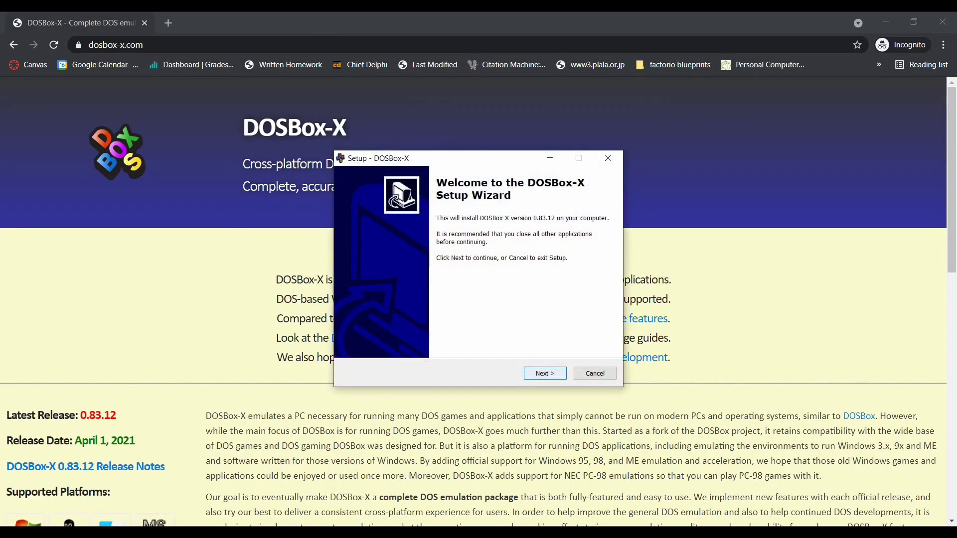
pyautogui.press('Return')
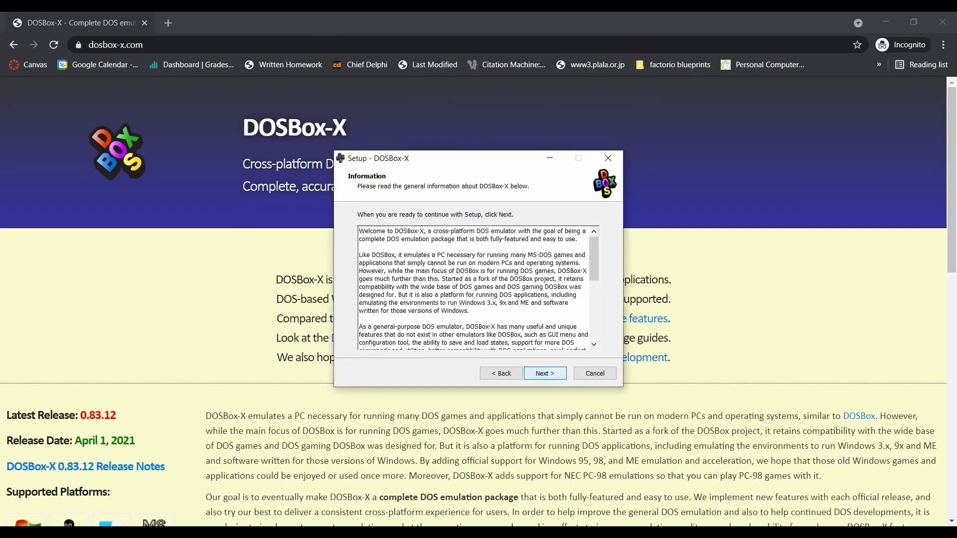
pyautogui.press('Return')
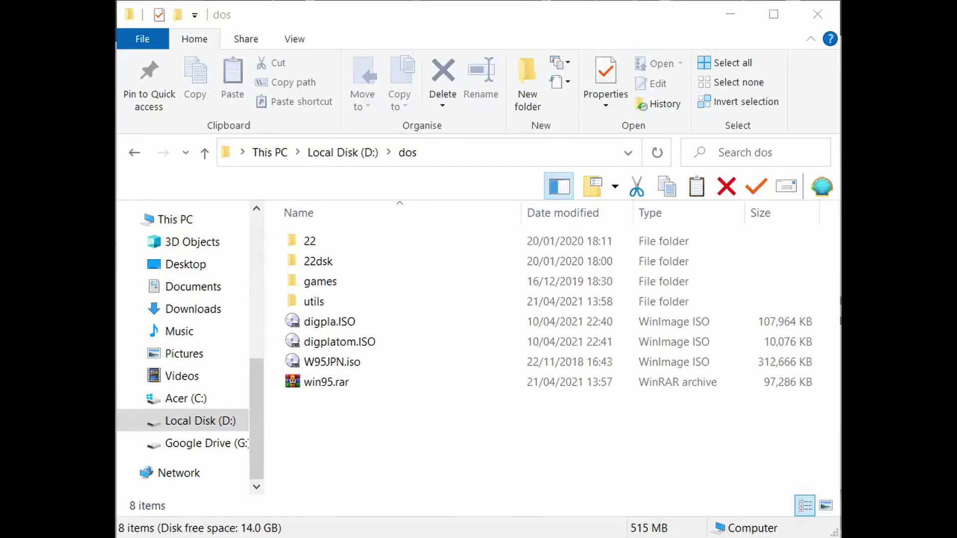
# Step: Extract win95.rar into the dos folder, then select dosbox-x.exe in D:\DOSBox-X
pyautogui.rightClick(390, 382)
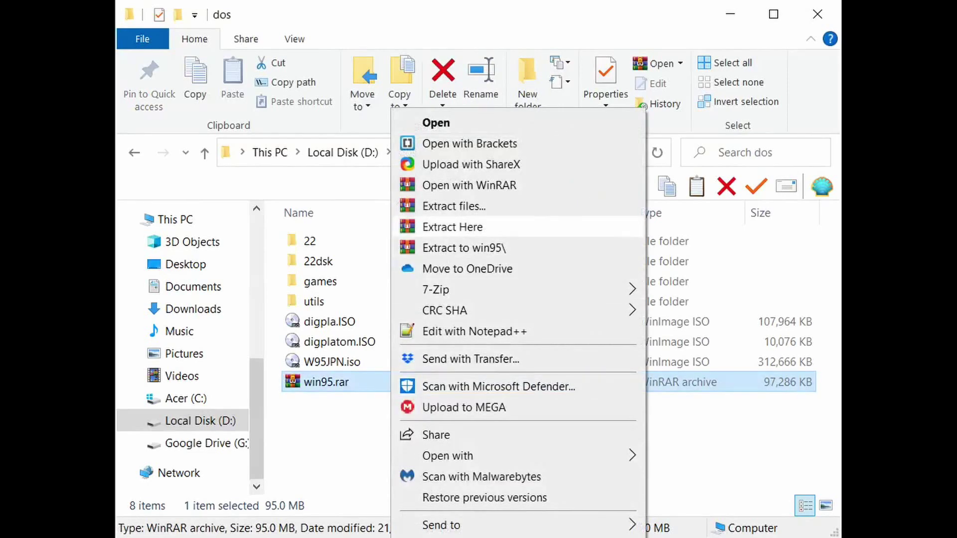
pyautogui.click(452, 227)
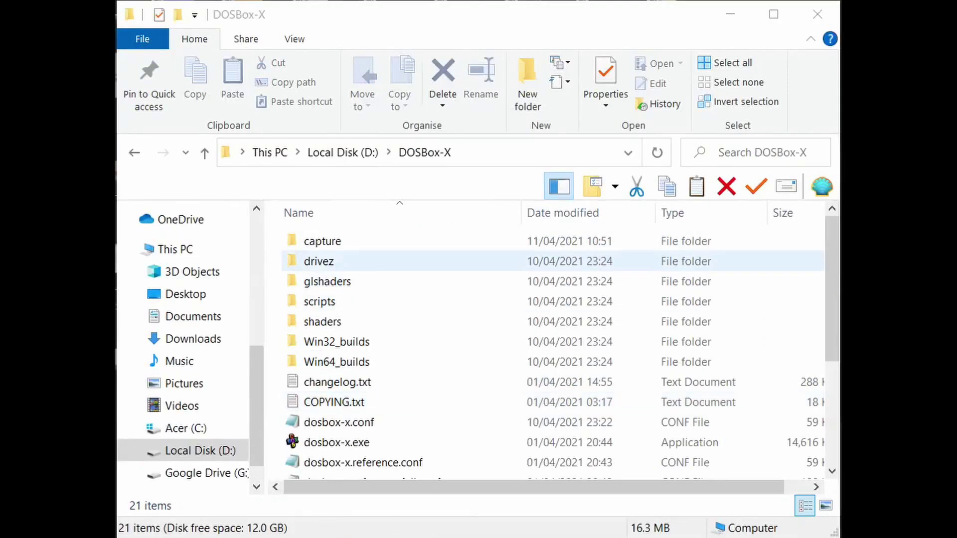
pyautogui.scroll(-2, 379, 349)
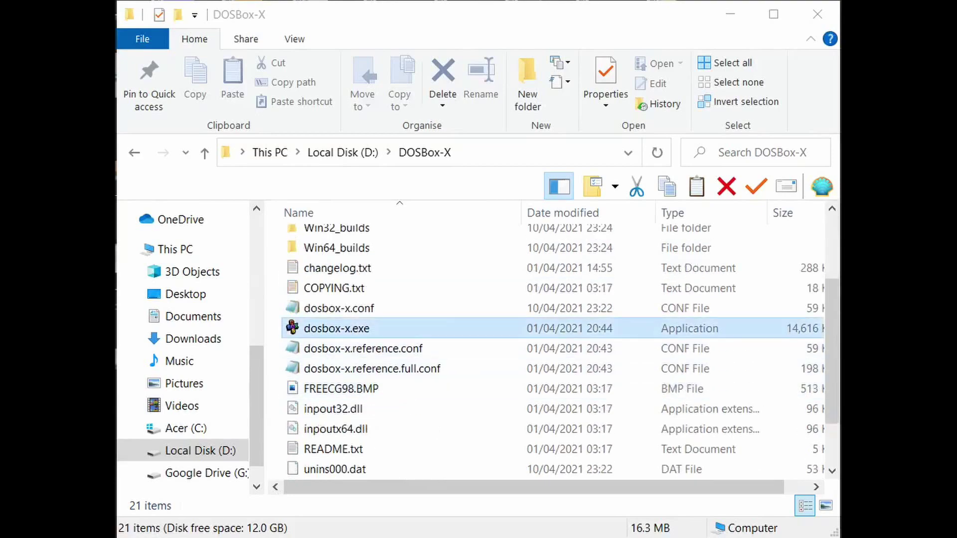
pyautogui.click(336, 328)
# Step: Launch DOSBox-X, mount d:\dos\win95.img as drive C with imgmount, and run boot c:
pyautogui.doubleClick(336, 329)
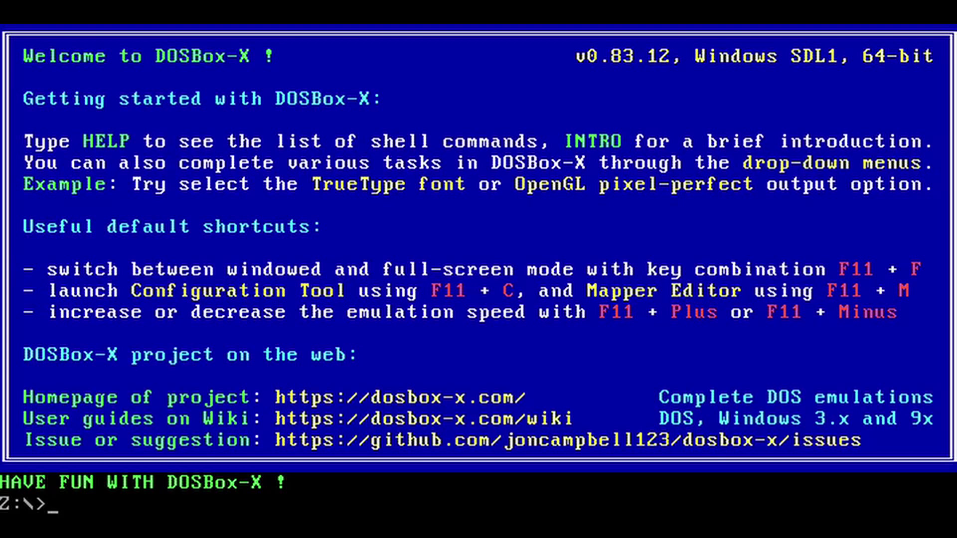
pyautogui.write('imgmount')
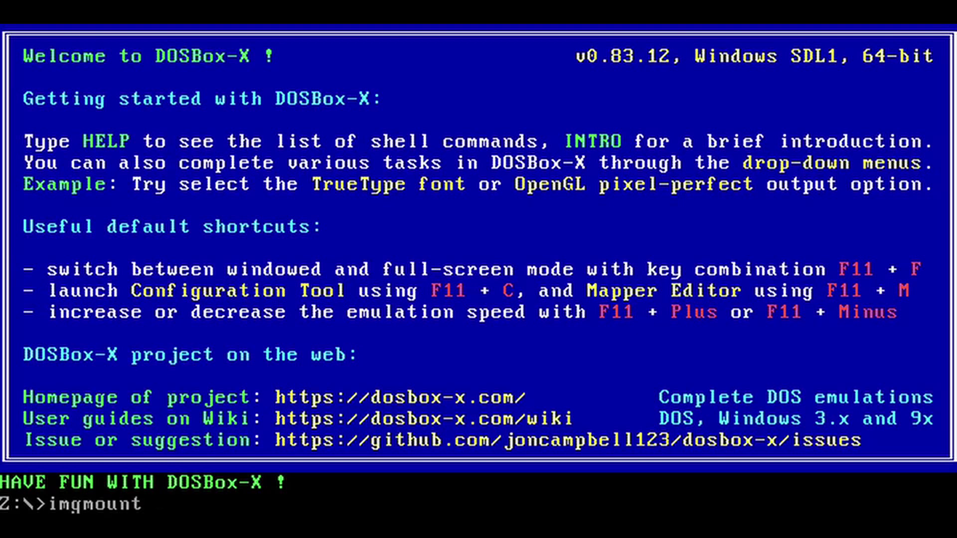
pyautogui.write(' c d:\\dos\\')
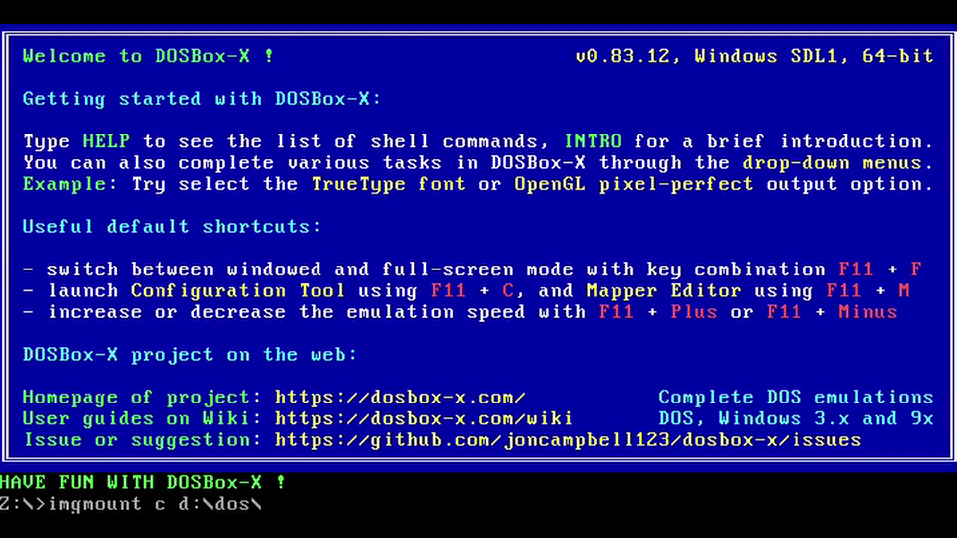
pyautogui.write('win95.img')
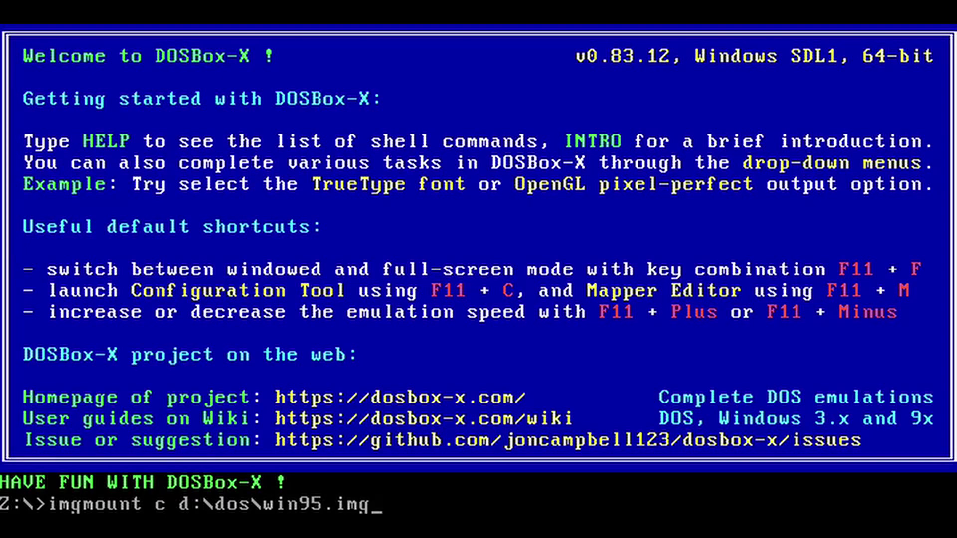
pyautogui.press('Return')
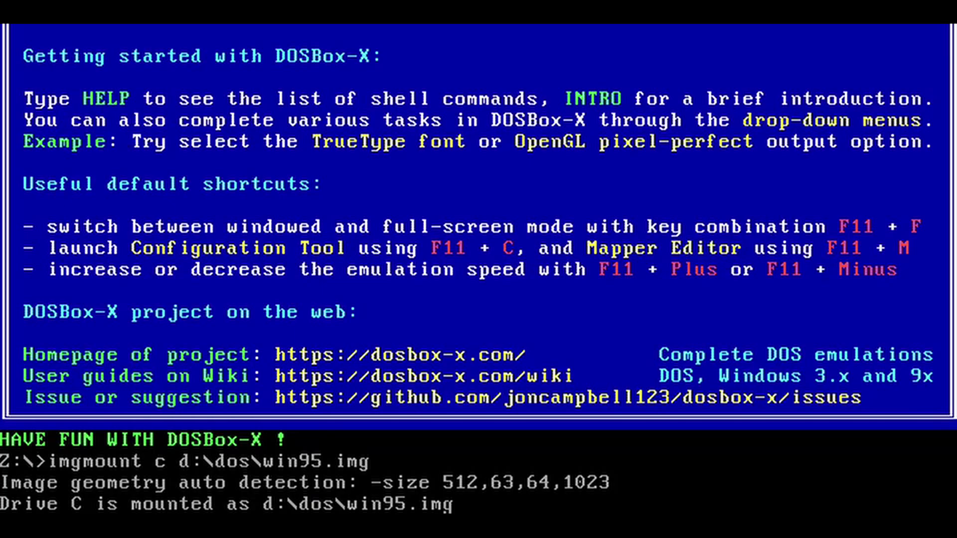
pyautogui.write('boot c:')
pyautogui.press('Return')
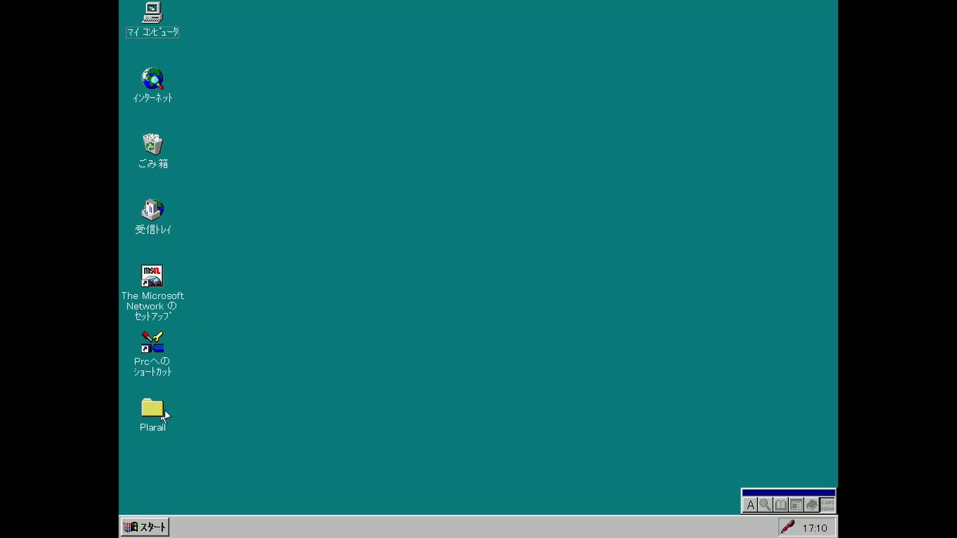
# Step: Open the Plarail folder and place a first straight rail from the track parts palette
pyautogui.doubleClick(152, 417)
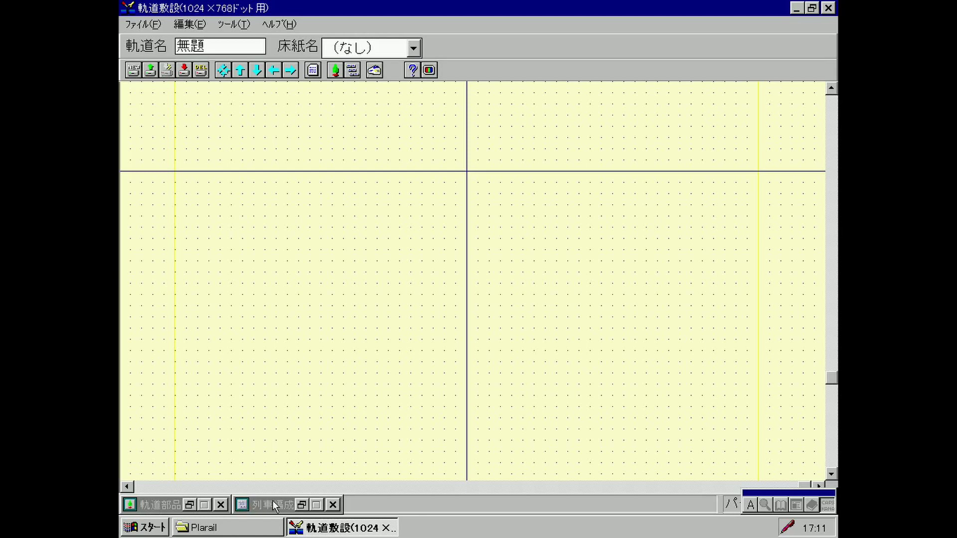
pyautogui.click(330, 70)
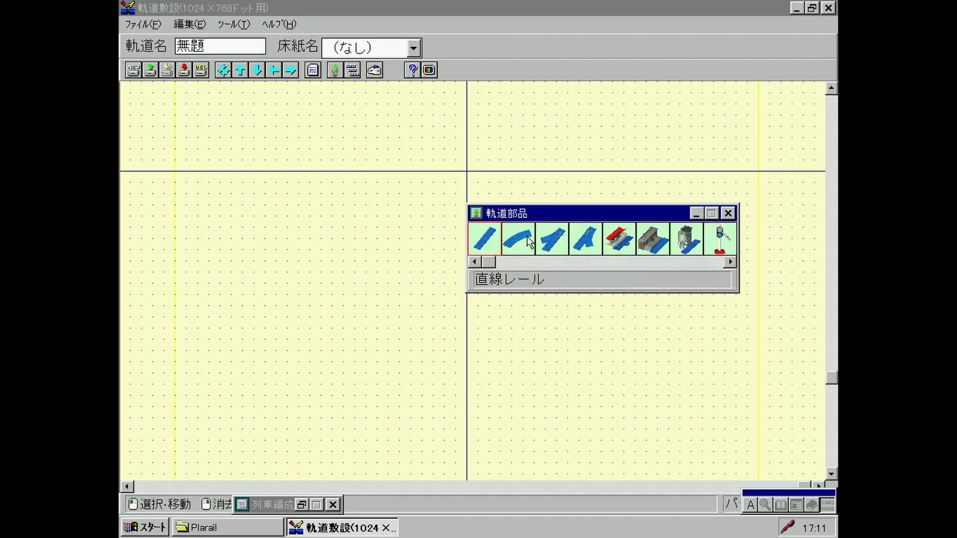
pyautogui.click(492, 243)
pyautogui.click(312, 239)
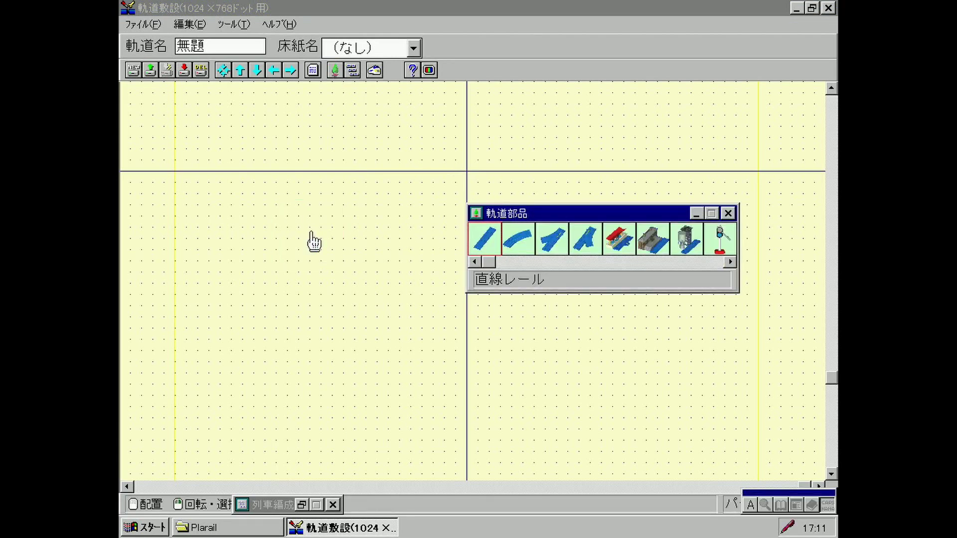
# Step: Add a second straight rail and two rotated curves at the track's lower end
pyautogui.click(479, 240)
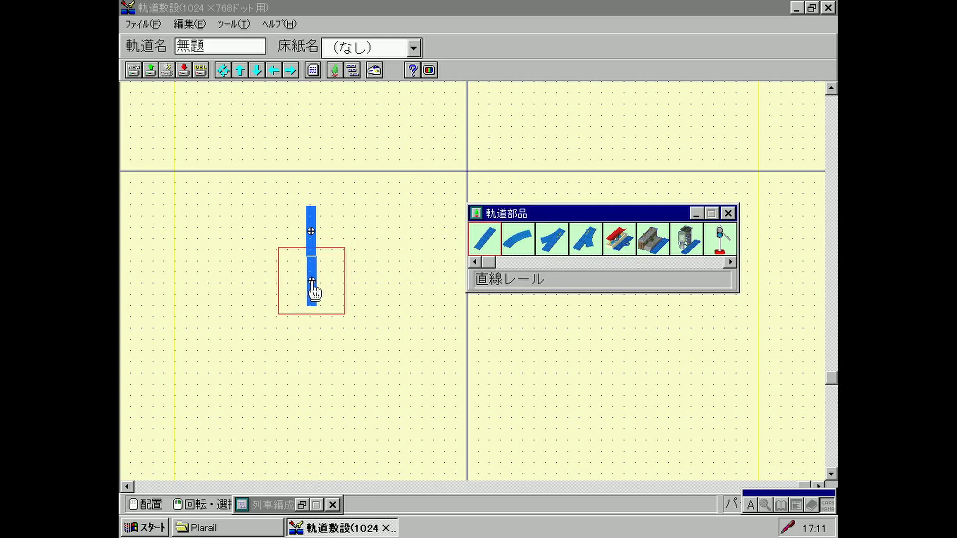
pyautogui.click(502, 249)
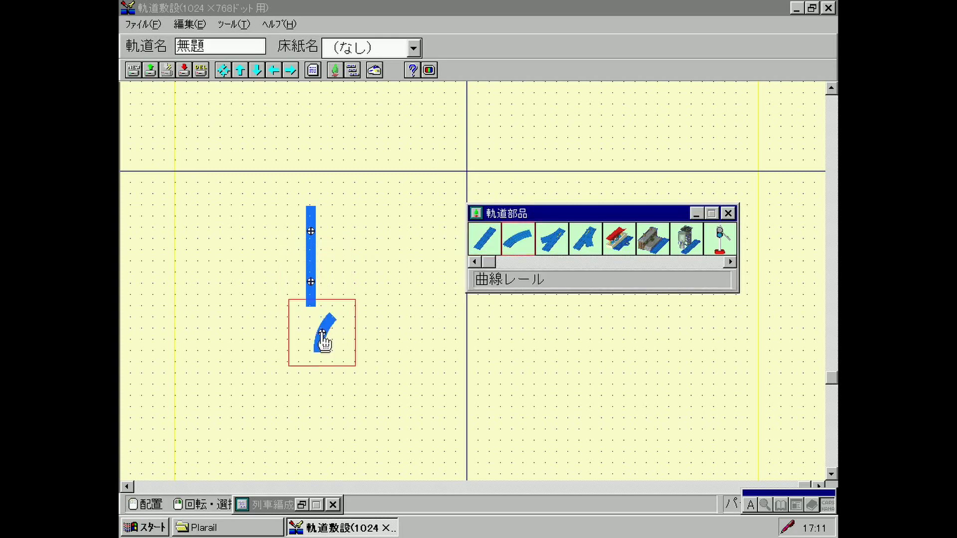
pyautogui.rightClick(317, 339)
pyautogui.click(316, 338)
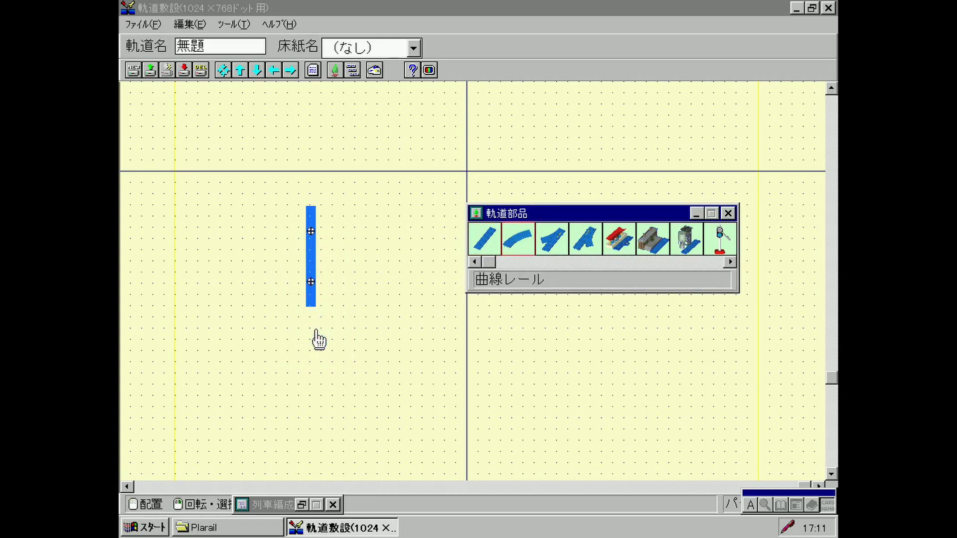
pyautogui.click(520, 237)
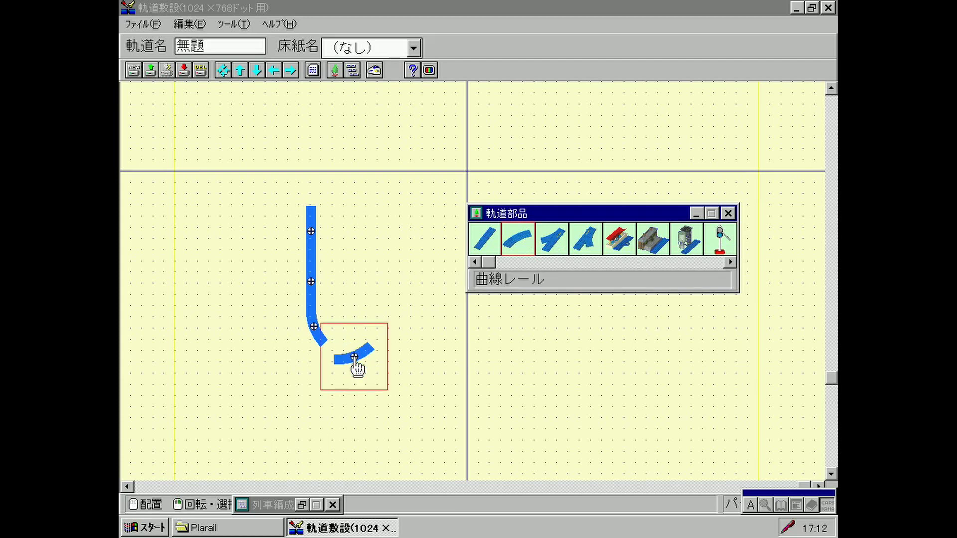
pyautogui.click(343, 366)
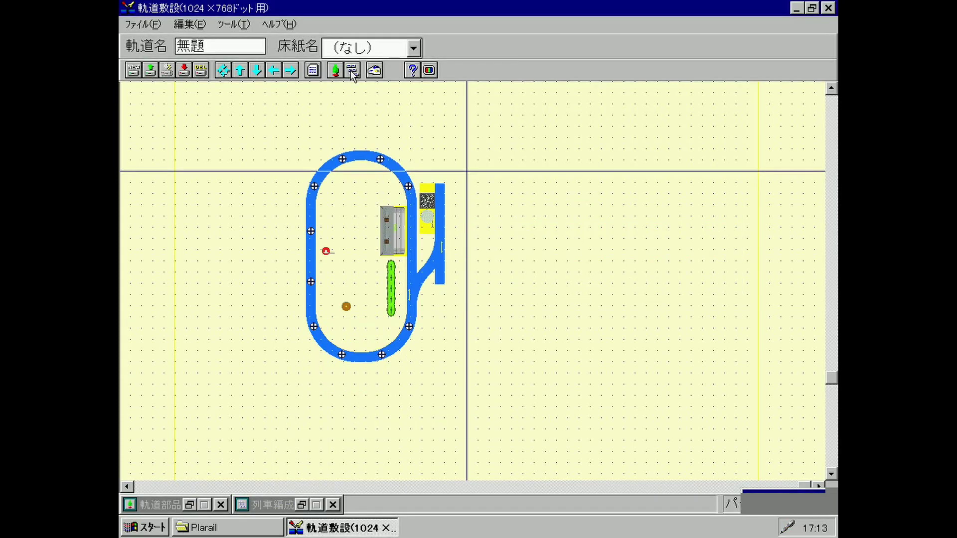
# Step: Make up formation 1 with an EF65 car and formation 2 with two green passenger coaches
pyautogui.click(351, 70)
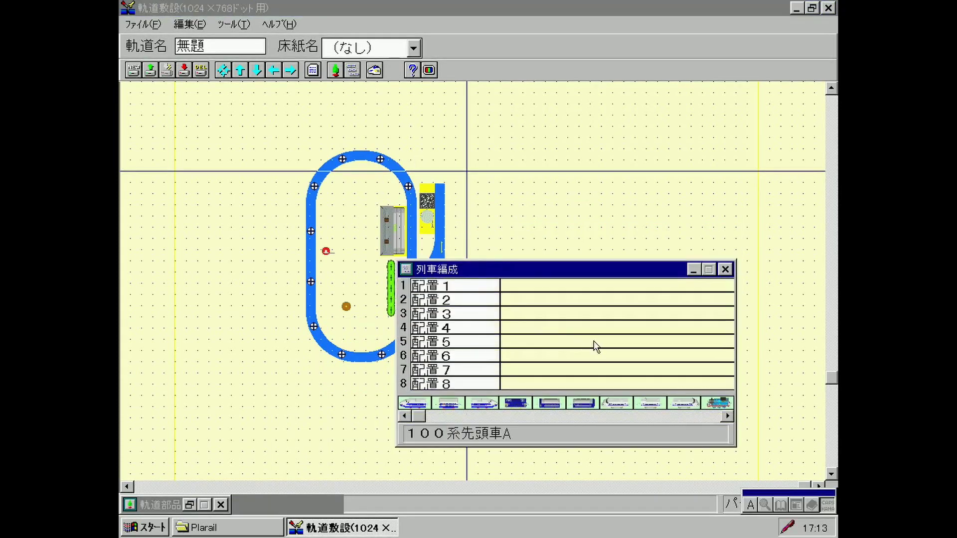
pyautogui.click(511, 289)
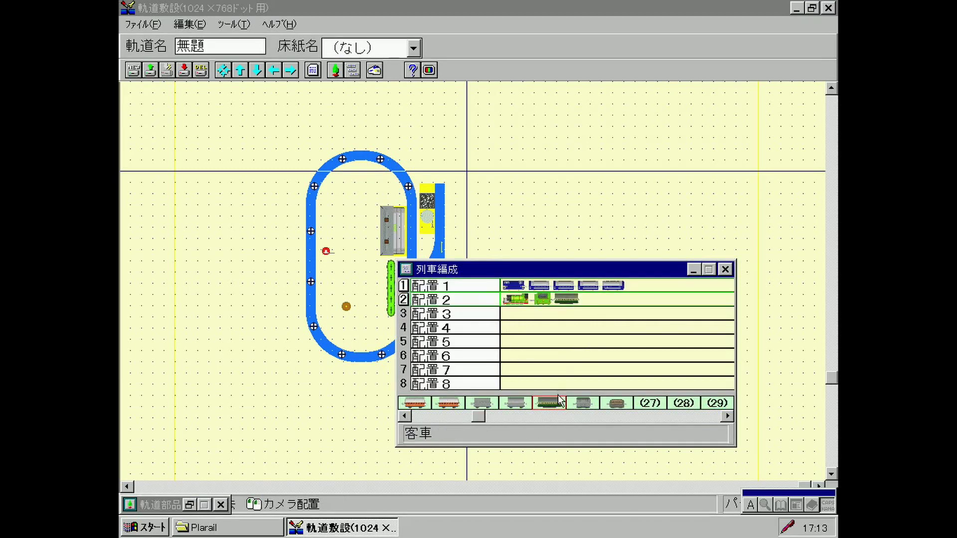
pyautogui.moveTo(559, 399); pyautogui.dragTo(604, 314)
pyautogui.moveTo(551, 401); pyautogui.dragTo(618, 305)
pyautogui.moveTo(551, 402); pyautogui.dragTo(656, 305)
pyautogui.moveTo(598, 269); pyautogui.dragTo(687, 217)
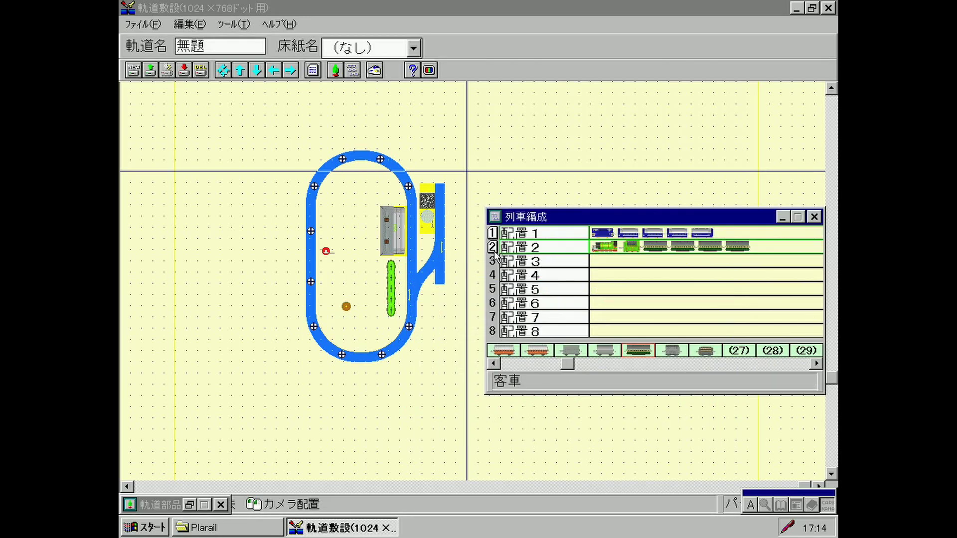
# Step: Place train 2 on the oval's left side and rename formation 2 to HENRY
pyautogui.click(308, 274)
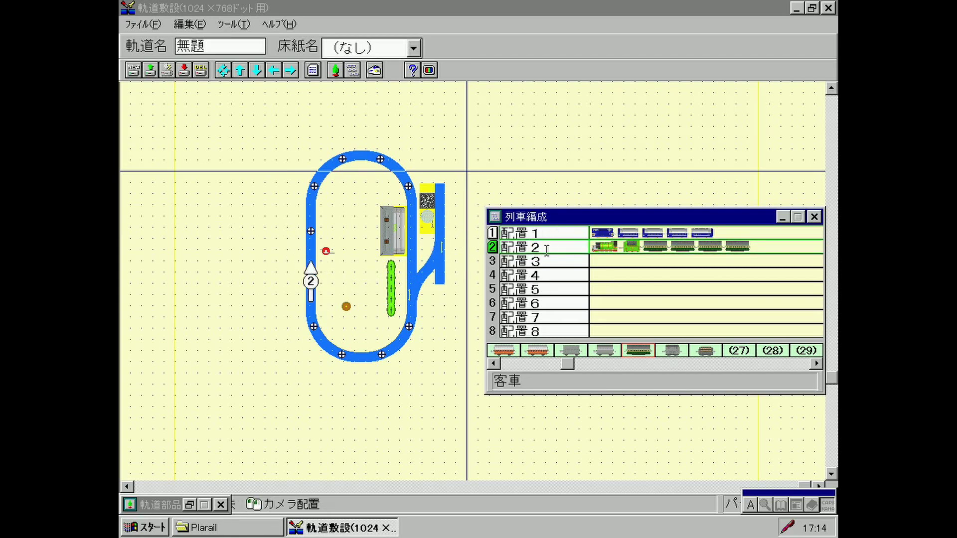
pyautogui.press('BackSpace')
pyautogui.press('BackSpace')
pyautogui.press('BackSpace')
pyautogui.press('BackSpace')
pyautogui.write('HFNRY')
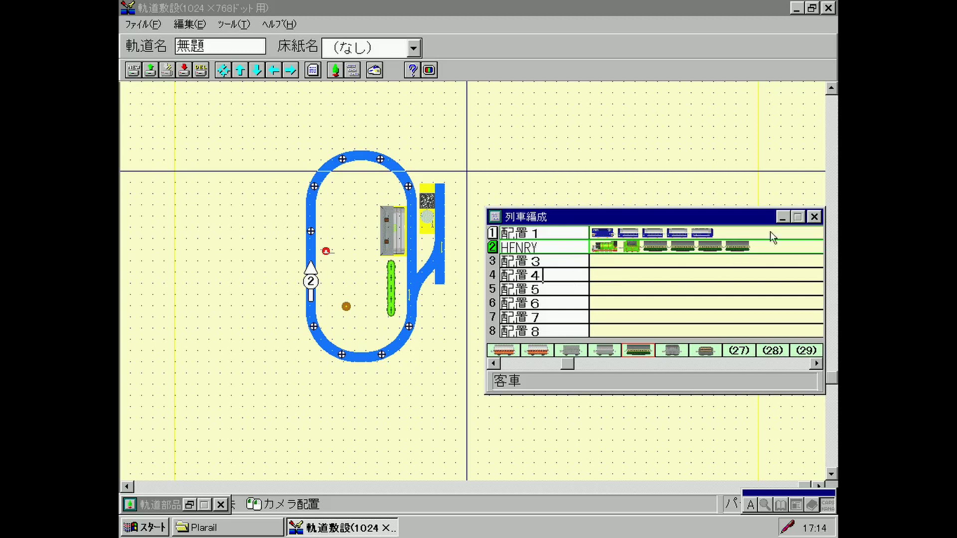
pyautogui.click(782, 217)
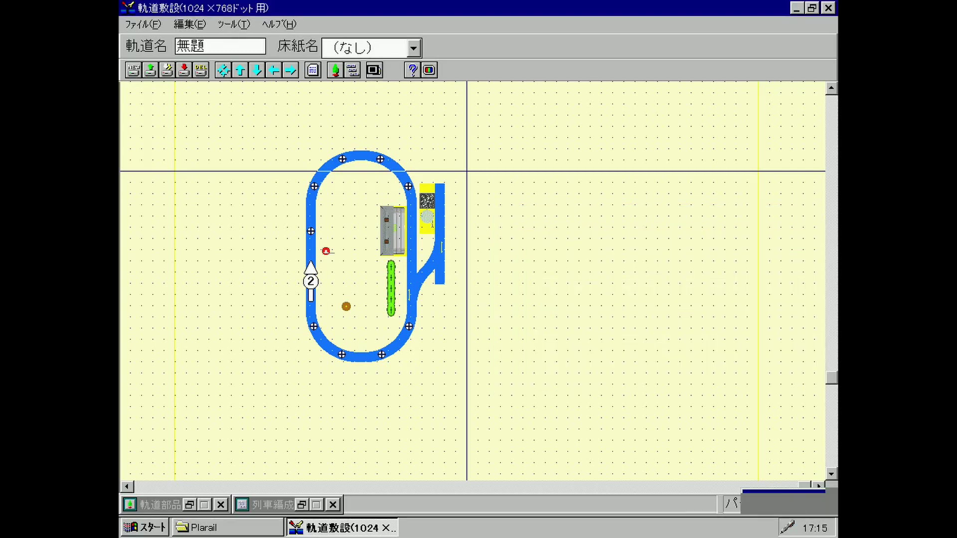
# Step: Run the trains, reverse one with 反転(R), then stop and bring up the saved layouts list
pyautogui.click(374, 70)
pyautogui.click(378, 67)
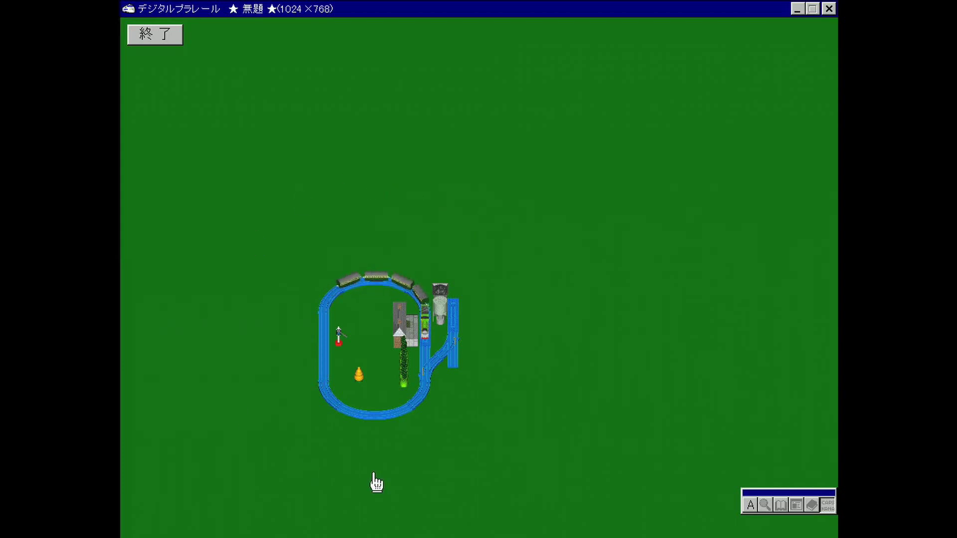
pyautogui.rightClick(410, 401)
pyautogui.click(418, 436)
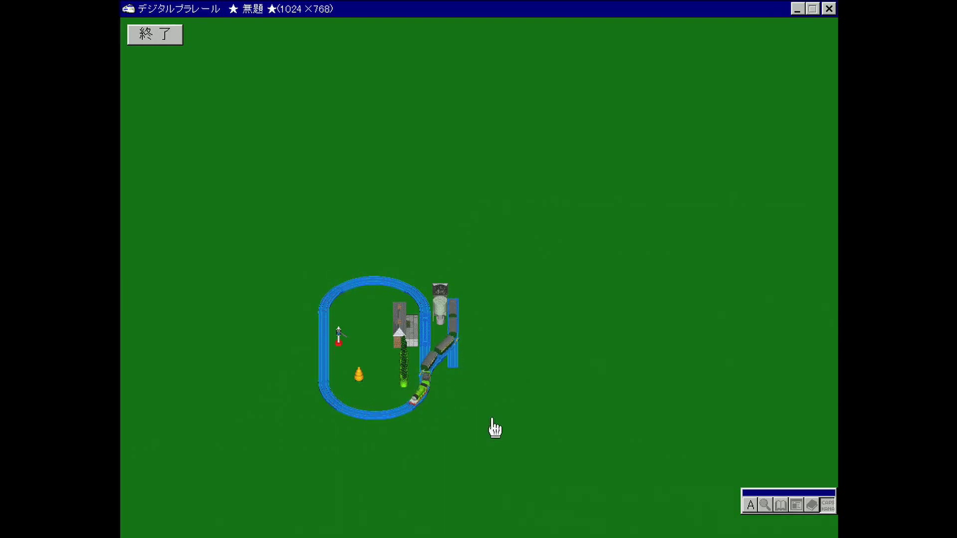
pyautogui.click(155, 34)
pyautogui.click(167, 99)
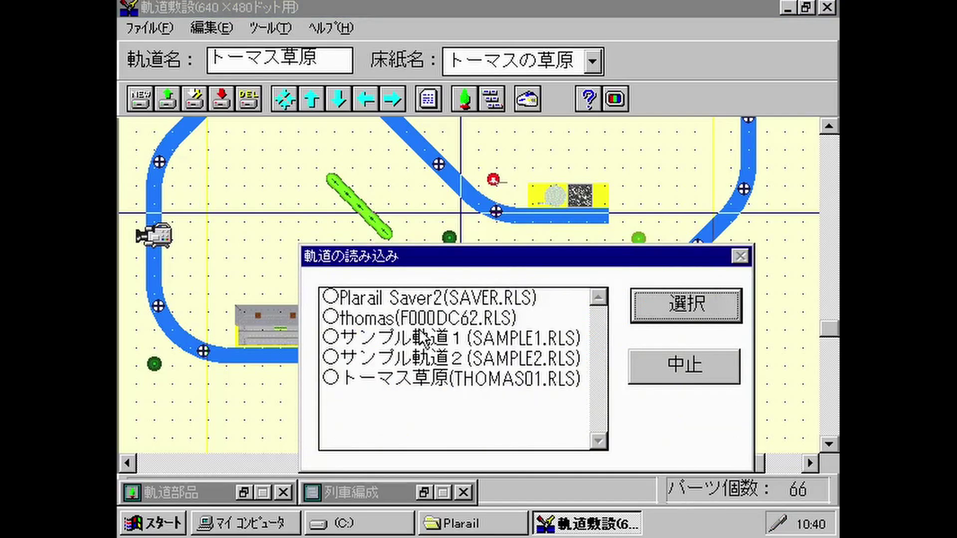
# Step: Load the Plarail Saver2 layout and start it running
pyautogui.click(333, 298)
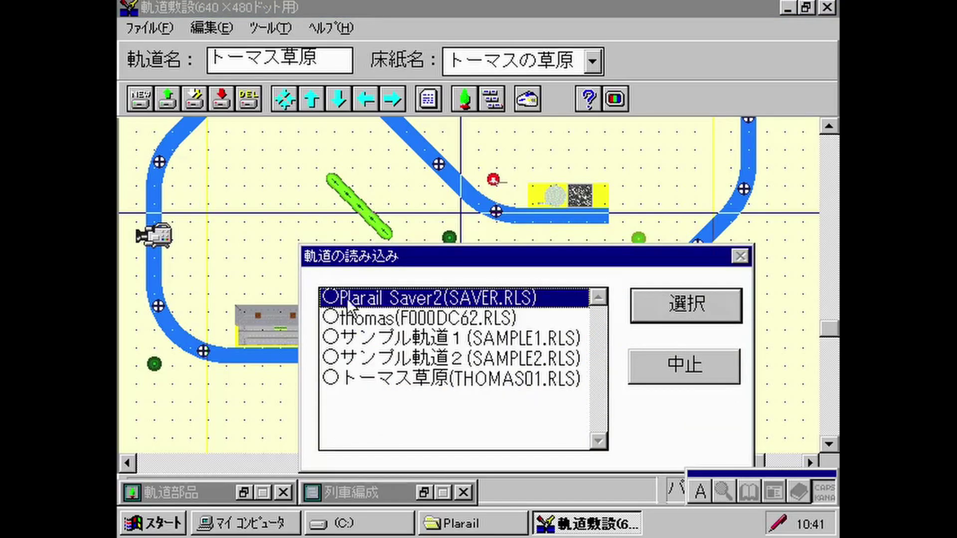
pyautogui.click(724, 309)
pyautogui.click(277, 33)
pyautogui.press('Escape')
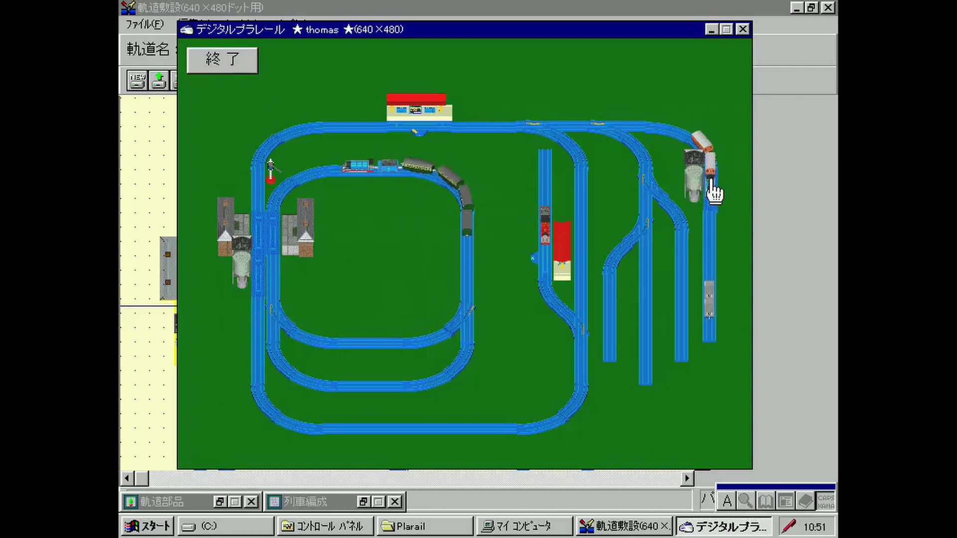
# Step: Reverse the train on the right-hand track, then bring up the Thomas train's options
pyautogui.rightClick(711, 180)
pyautogui.click(733, 210)
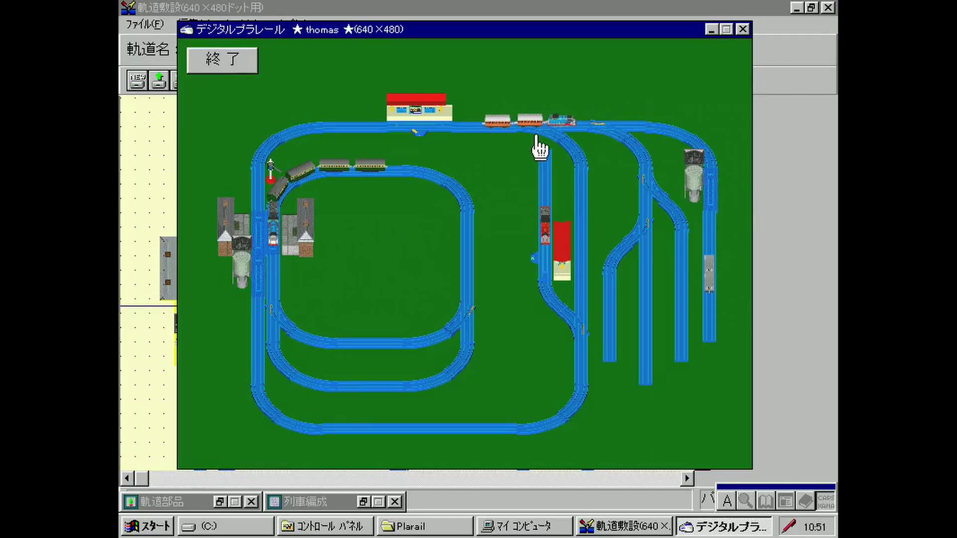
pyautogui.rightClick(364, 120)
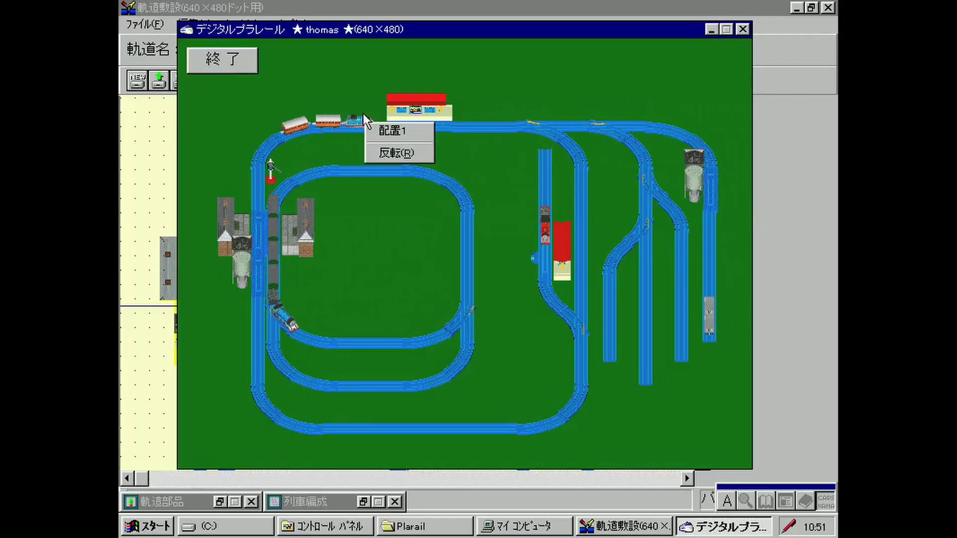